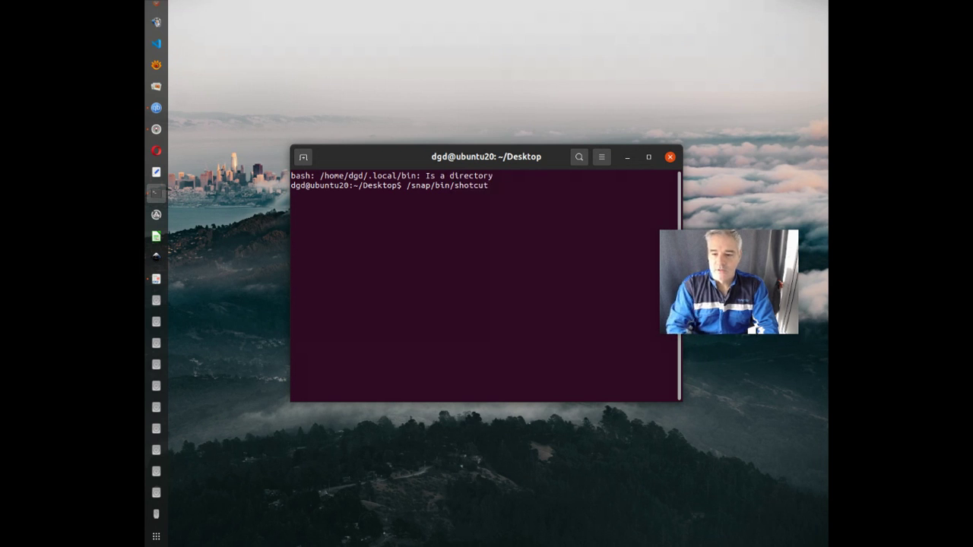
# - Start Shotcut from the Terminal by running /snap/bin/shotcut
pyautogui.press('Return')
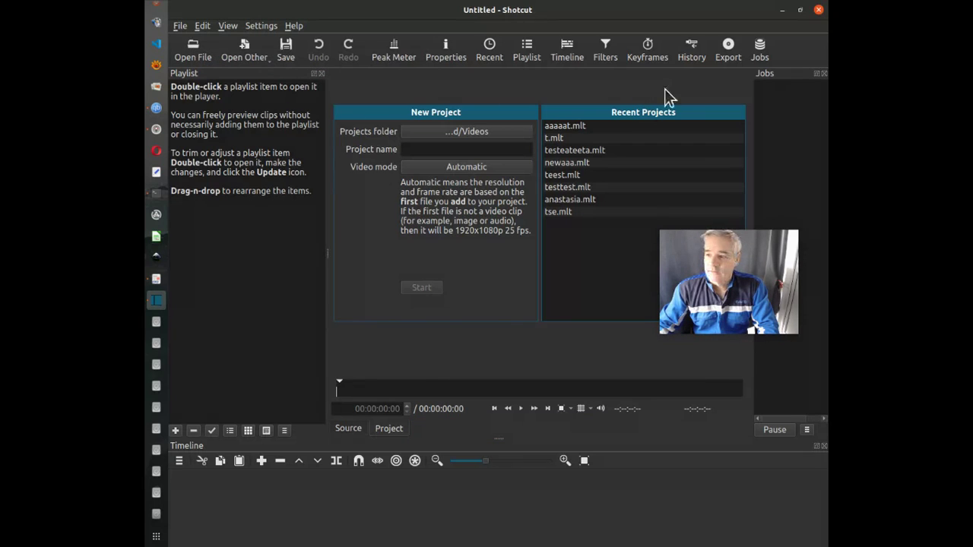
# - Hide the Playlist and open video_2021-02-07_11-02-47.mp4 from the Desktop, sorted newest first
pyautogui.click(321, 74)
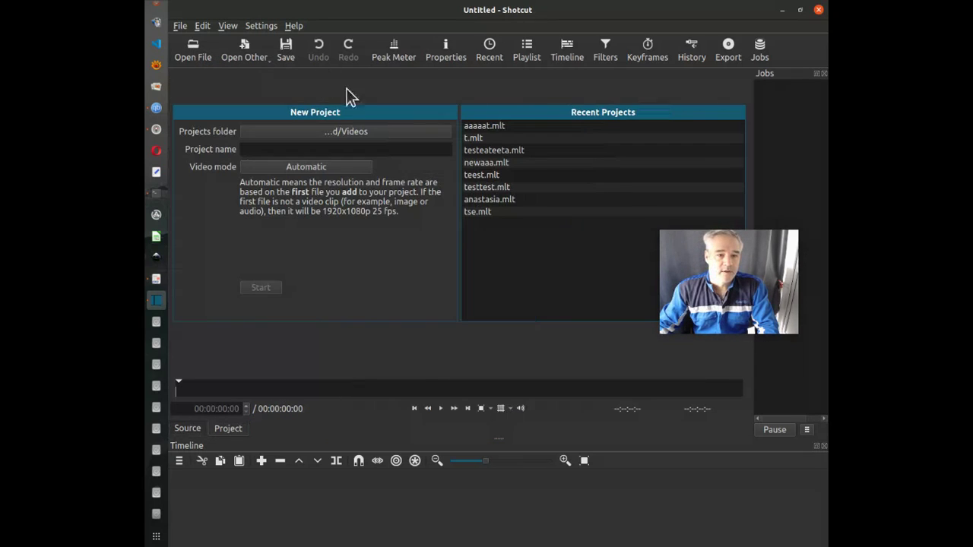
pyautogui.click(190, 46)
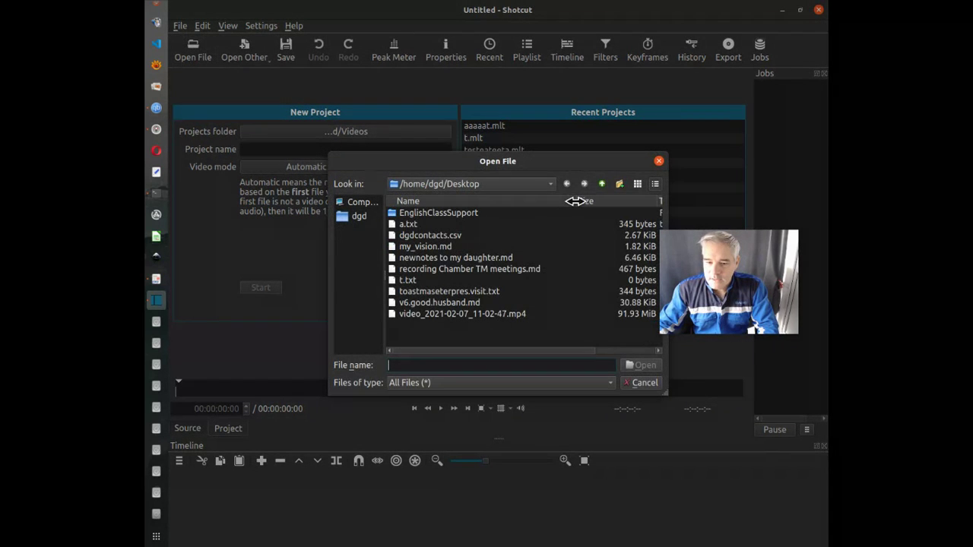
pyautogui.moveTo(576, 200); pyautogui.dragTo(523, 201)
pyautogui.click(648, 203)
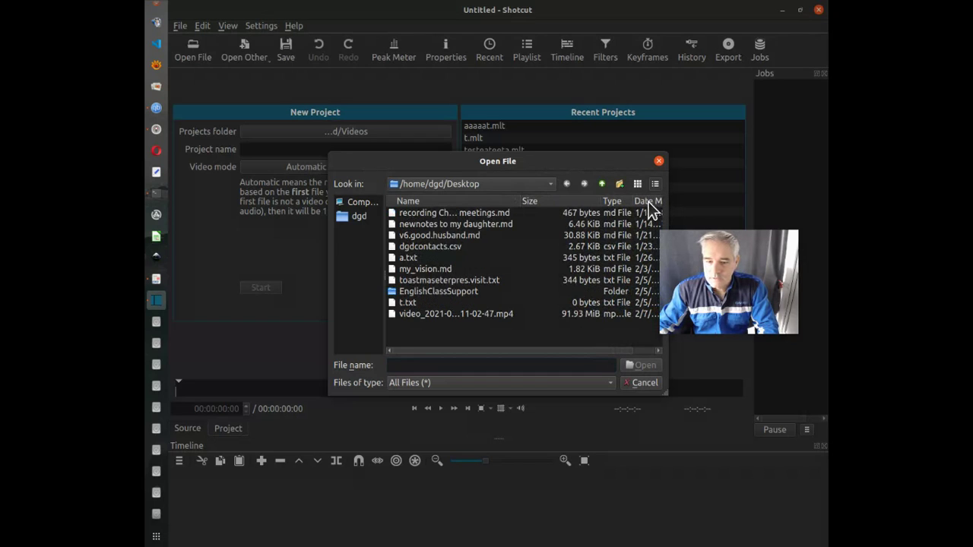
pyautogui.click(647, 203)
pyautogui.click(463, 214)
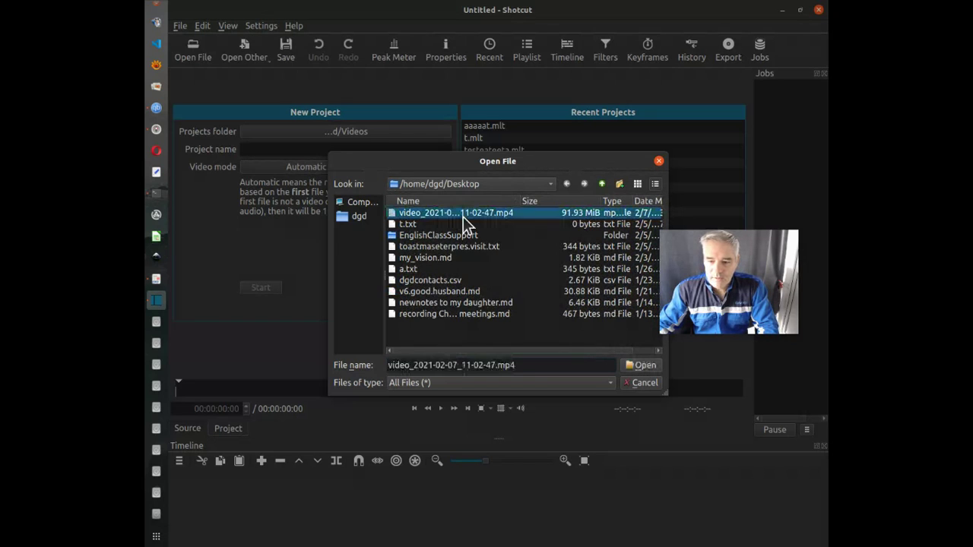
pyautogui.click(639, 367)
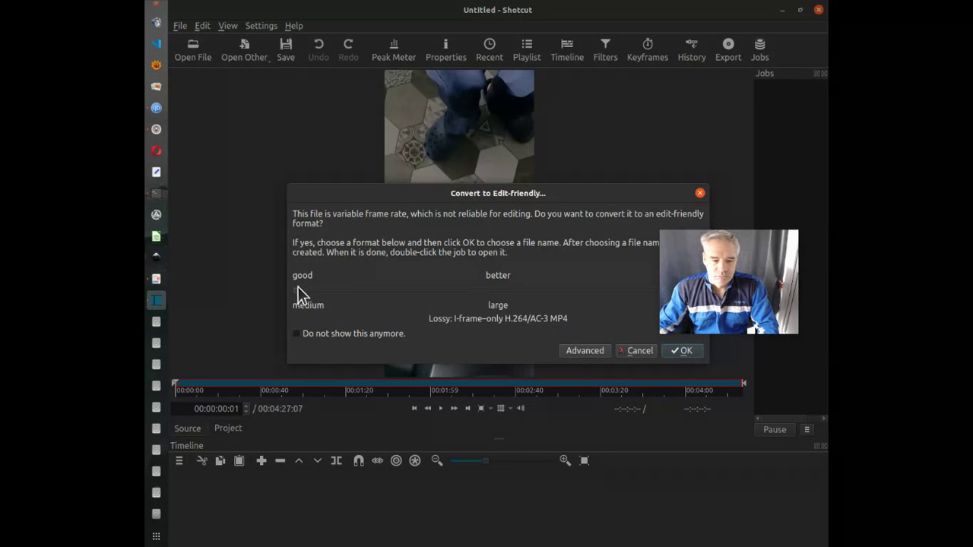
# - Convert the video to Lossless MKV, saved as 'video_2021-02-07_11-02-47 - Converted.mkv'
pyautogui.moveTo(297, 291); pyautogui.dragTo(653, 291)
pyautogui.click(684, 350)
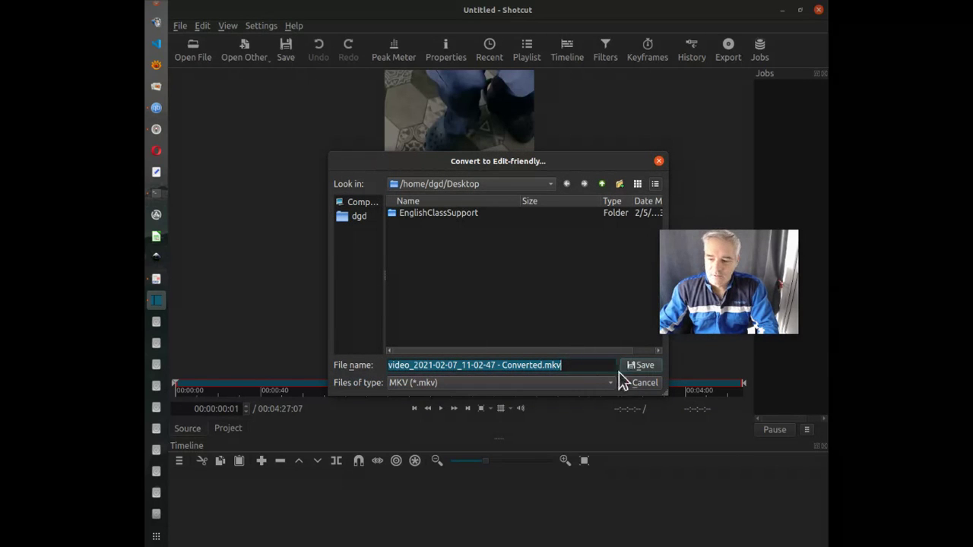
pyautogui.click(640, 365)
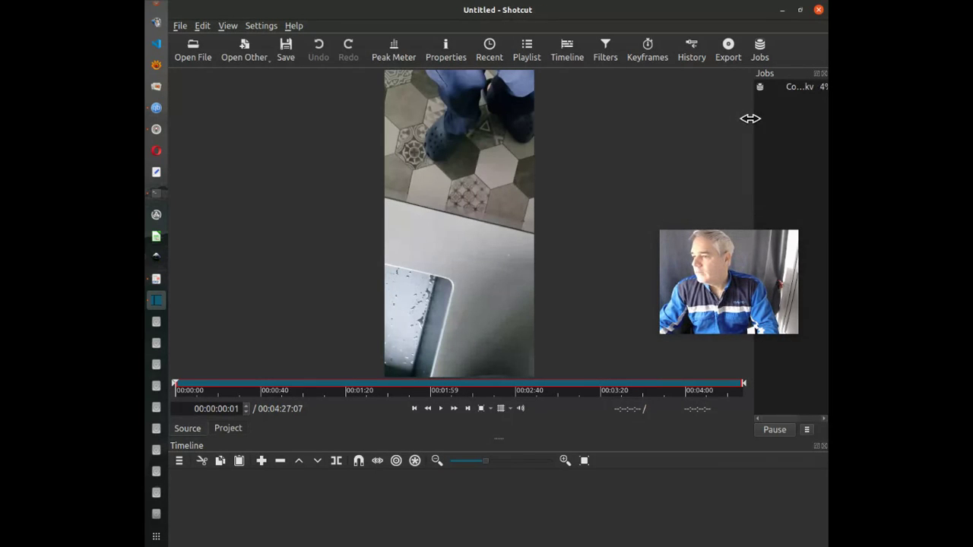
# - Widen the Jobs panel to follow the conversion and shrink the Shotcut window
pyautogui.moveTo(751, 119); pyautogui.dragTo(630, 128)
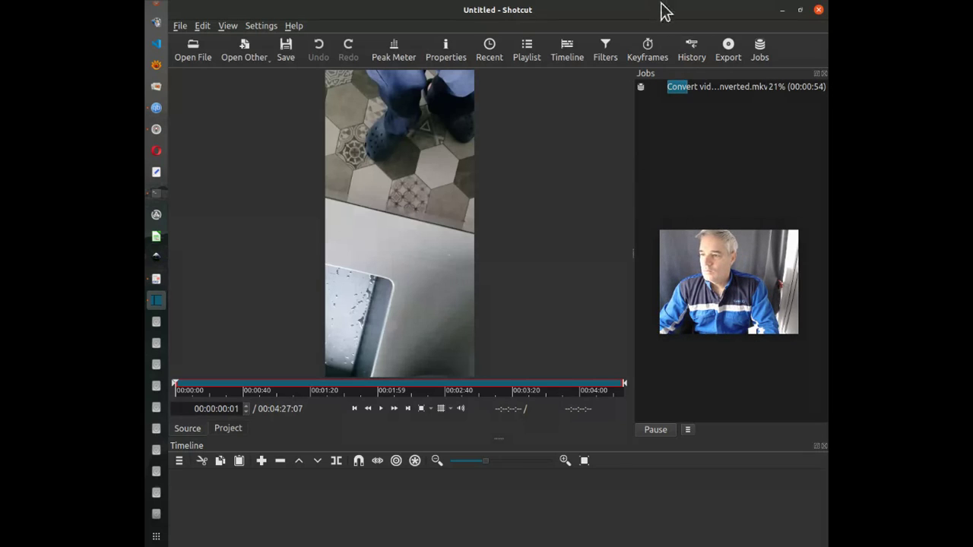
pyautogui.moveTo(730, 275)
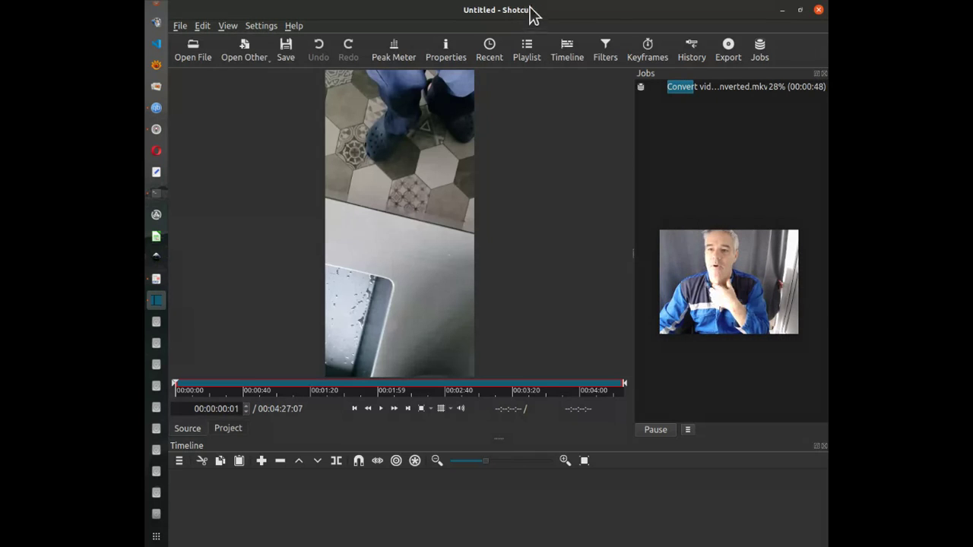
pyautogui.moveTo(530, 11); pyautogui.dragTo(532, 141)
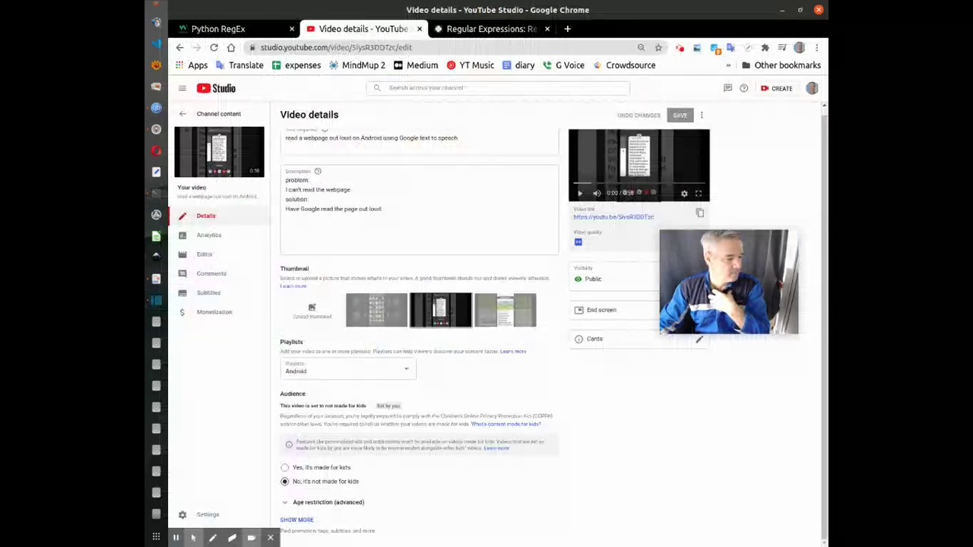
# - Check the screen recorder extension, then minimise Chrome so Shotcut returns to front
pyautogui.click(679, 48)
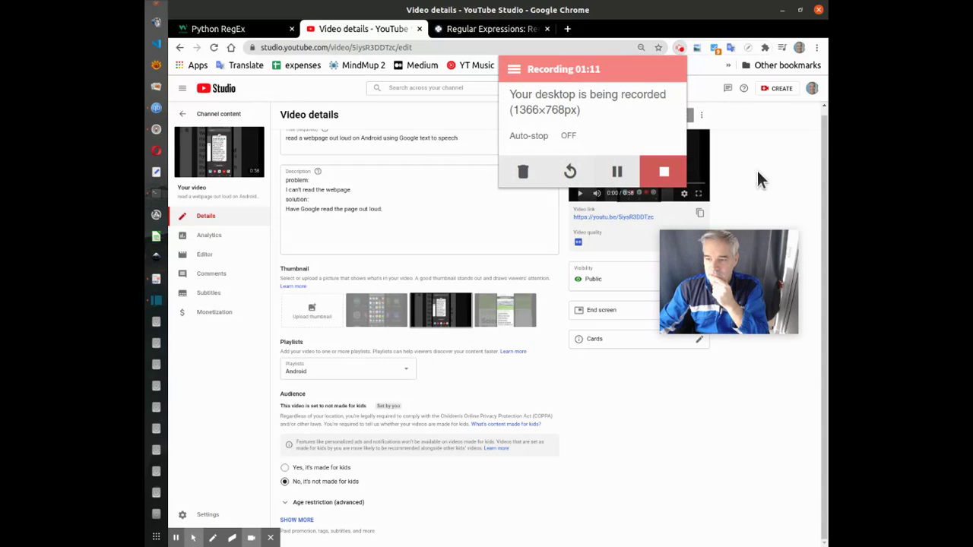
pyautogui.click(784, 11)
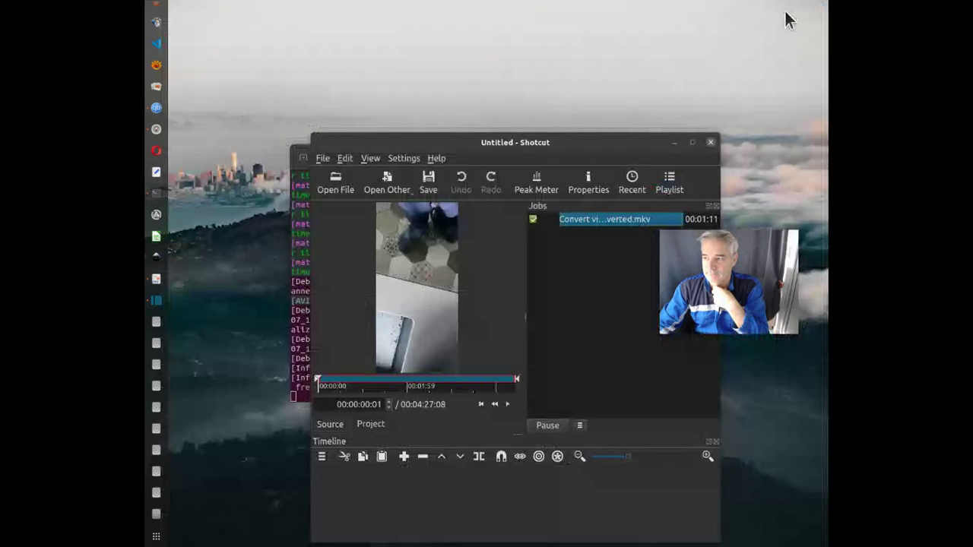
# - Maximize Shotcut and put the converted MKV clip on the V1 timeline track
pyautogui.click(693, 142)
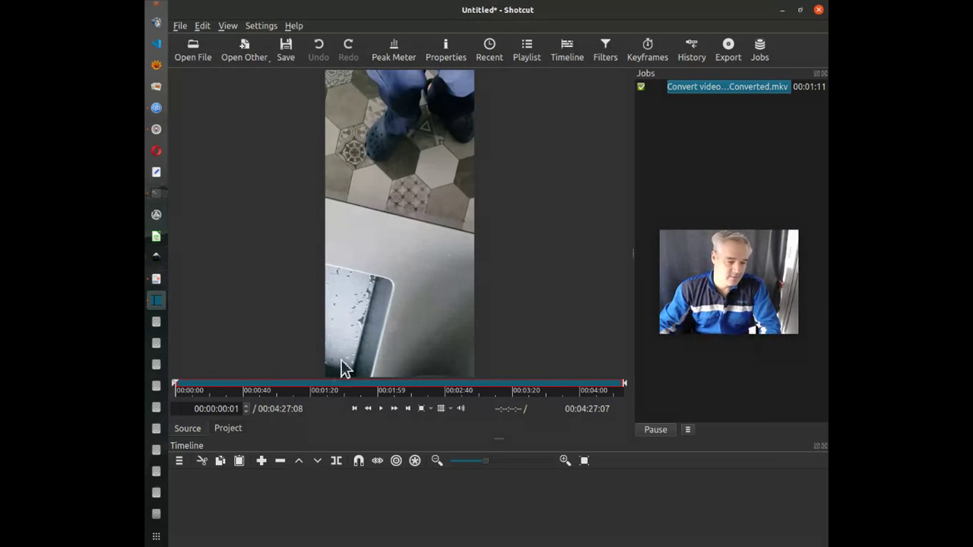
pyautogui.press('a')
pyautogui.moveTo(347, 391); pyautogui.dragTo(343, 401)
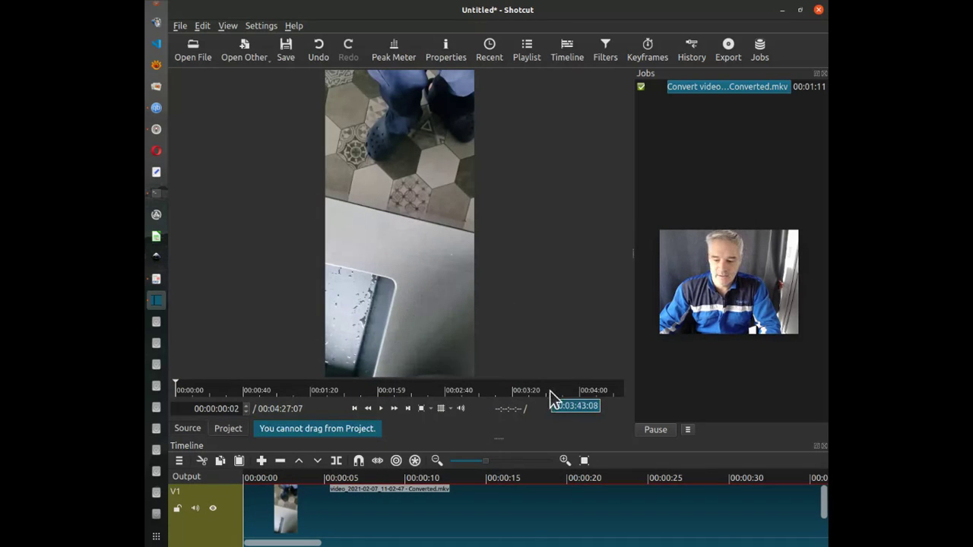
# - Zoom the timeline and make it taller so the clip's audio waveform shows
pyautogui.keyDown('ctrl'); pyautogui.scroll(-5, 519, 505); pyautogui.keyUp('ctrl')
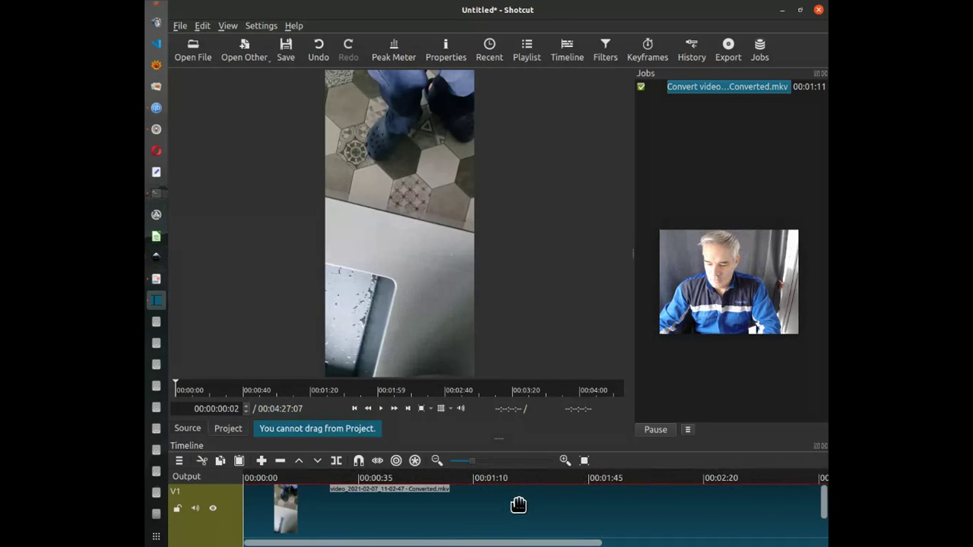
pyautogui.keyDown('ctrl'); pyautogui.scroll(-3, 519, 505); pyautogui.keyUp('ctrl')
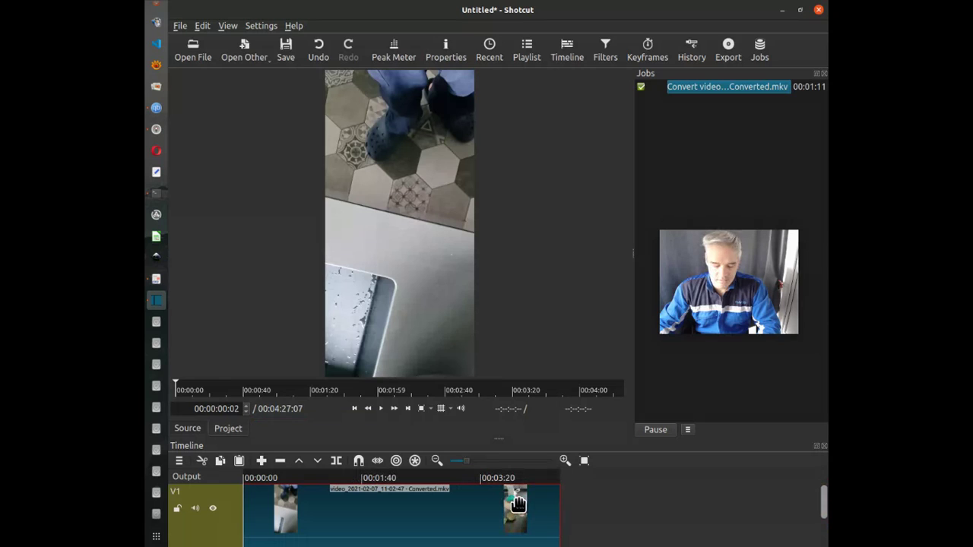
pyautogui.keyDown('ctrl'); pyautogui.scroll(2, 518, 505); pyautogui.keyUp('ctrl')
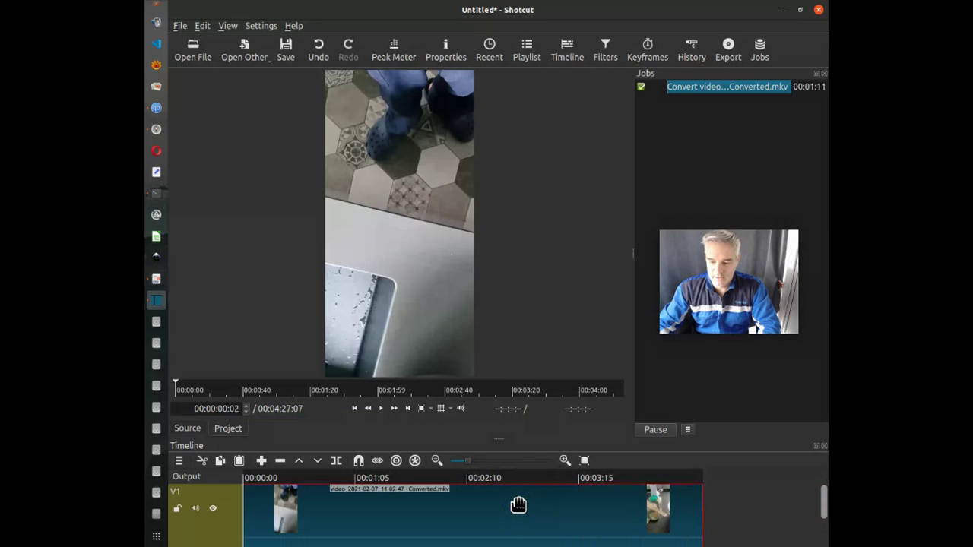
pyautogui.keyDown('ctrl'); pyautogui.scroll(-2, 518, 505); pyautogui.keyUp('ctrl')
pyautogui.keyDown('ctrl'); pyautogui.scroll(3, 519, 504); pyautogui.keyUp('ctrl')
pyautogui.keyDown('ctrl'); pyautogui.scroll(-3, 518, 505); pyautogui.keyUp('ctrl')
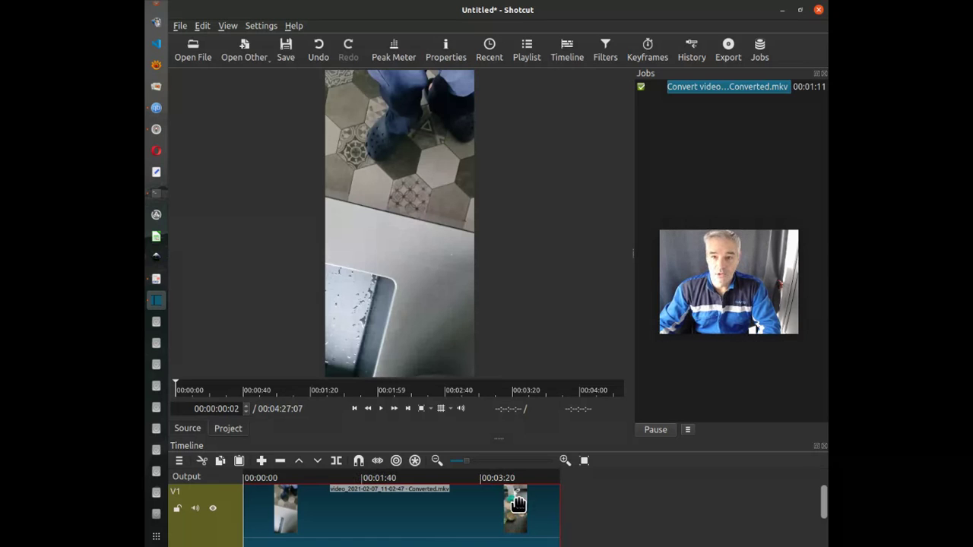
pyautogui.keyDown('ctrl'); pyautogui.scroll(2, 518, 505); pyautogui.keyUp('ctrl')
pyautogui.keyDown('ctrl'); pyautogui.scroll(-2, 519, 505); pyautogui.keyUp('ctrl')
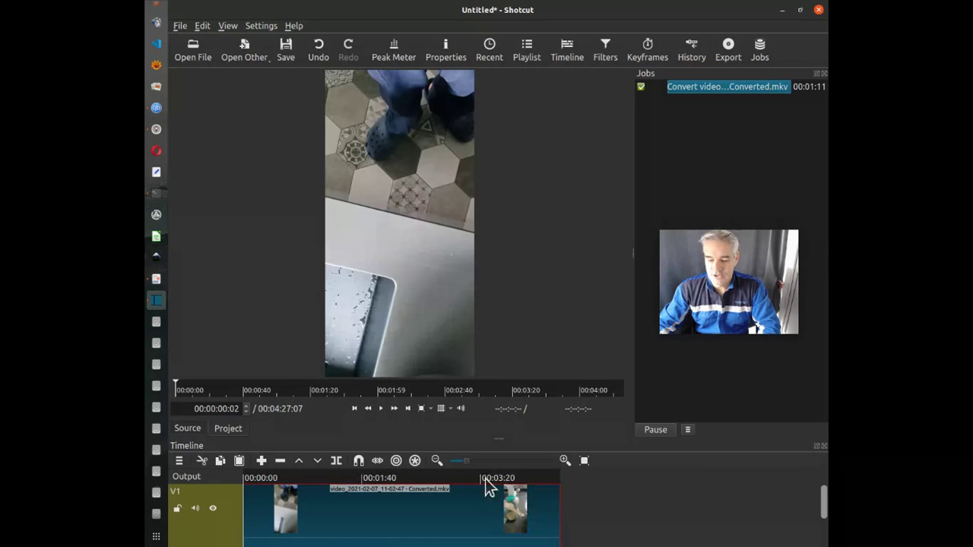
pyautogui.moveTo(504, 437); pyautogui.dragTo(500, 324)
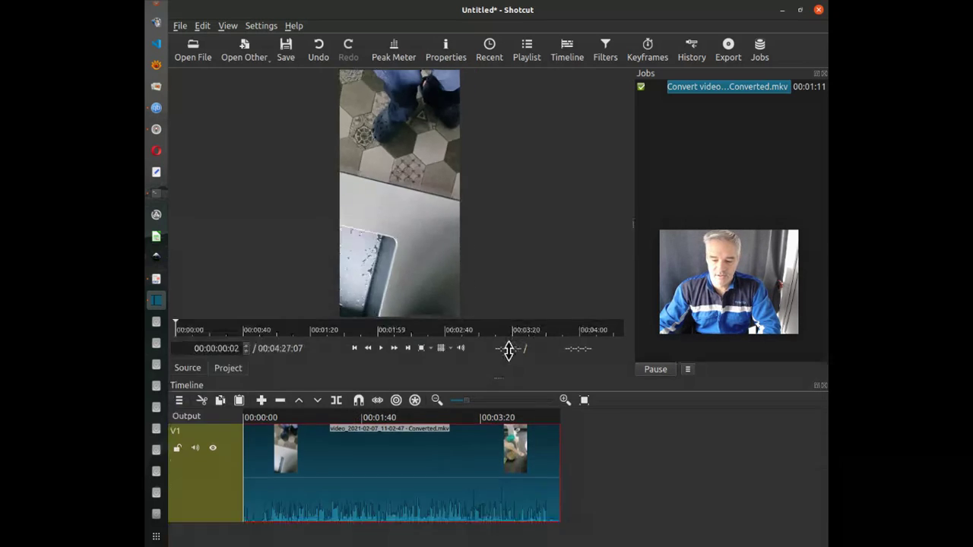
pyautogui.keyDown('ctrl'); pyautogui.scroll(-2, 477, 420); pyautogui.keyUp('ctrl')
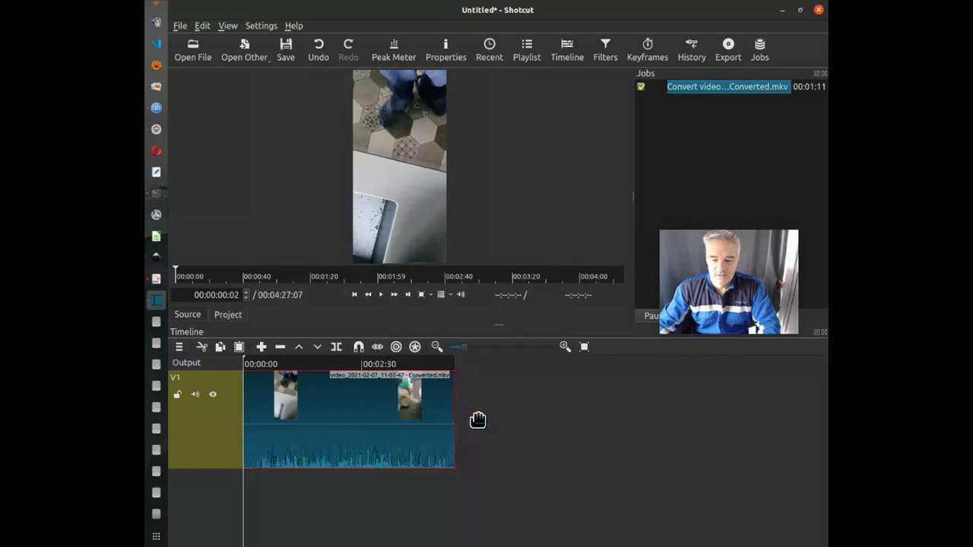
pyautogui.keyDown('ctrl'); pyautogui.scroll(4, 478, 419); pyautogui.keyUp('ctrl')
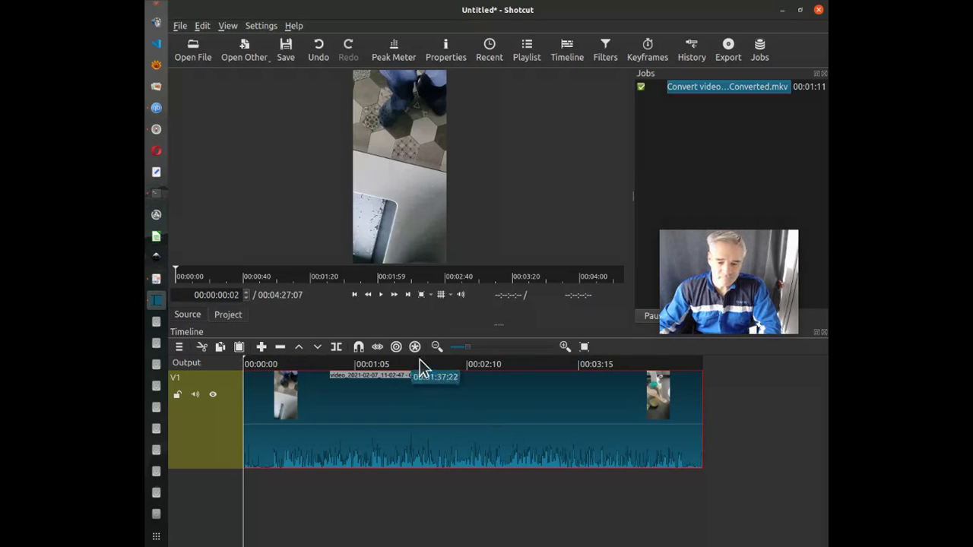
# - Turn on Scrub While Dragging, play from about 00:00:14, and trim the start to ~16 seconds
pyautogui.click(375, 347)
pyautogui.moveTo(249, 382); pyautogui.dragTo(266, 365)
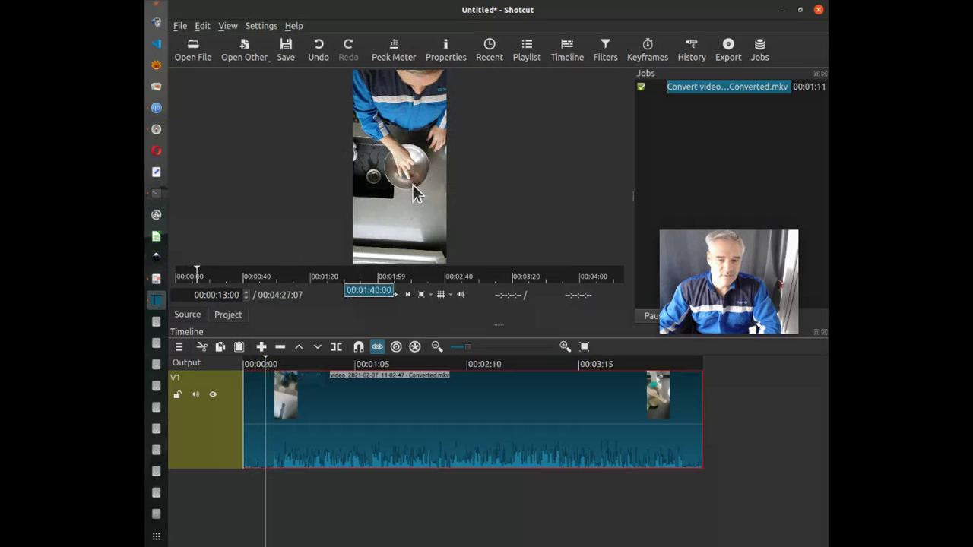
pyautogui.click(267, 362)
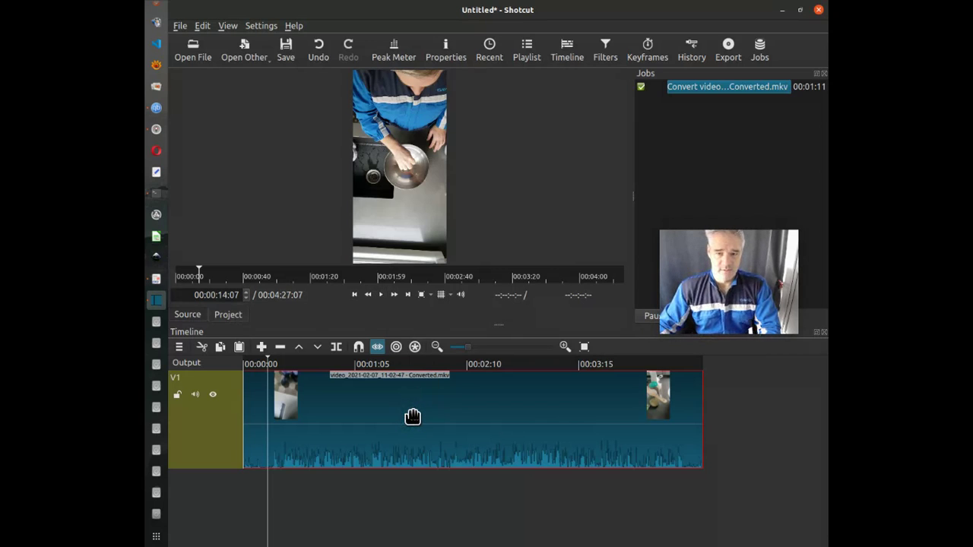
pyautogui.press('space')
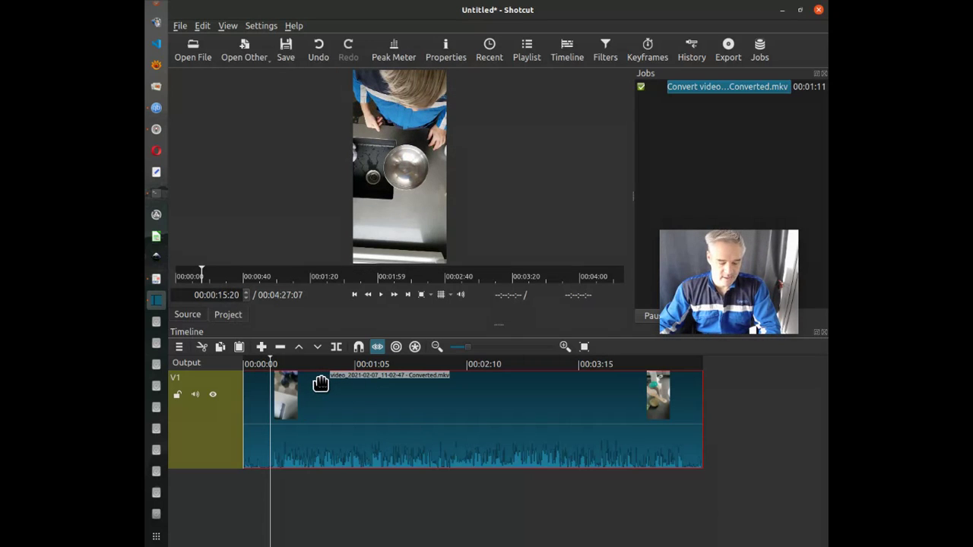
pyautogui.moveTo(320, 384); pyautogui.dragTo(346, 385)
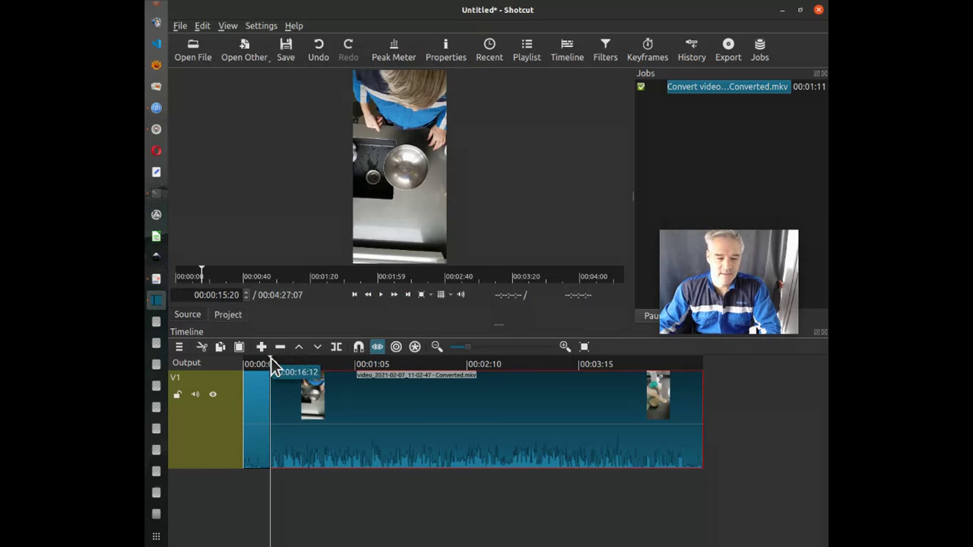
# - Play the clip's ending, split it at 00:04:16:13, and select the main section
pyautogui.moveTo(271, 358); pyautogui.dragTo(671, 358)
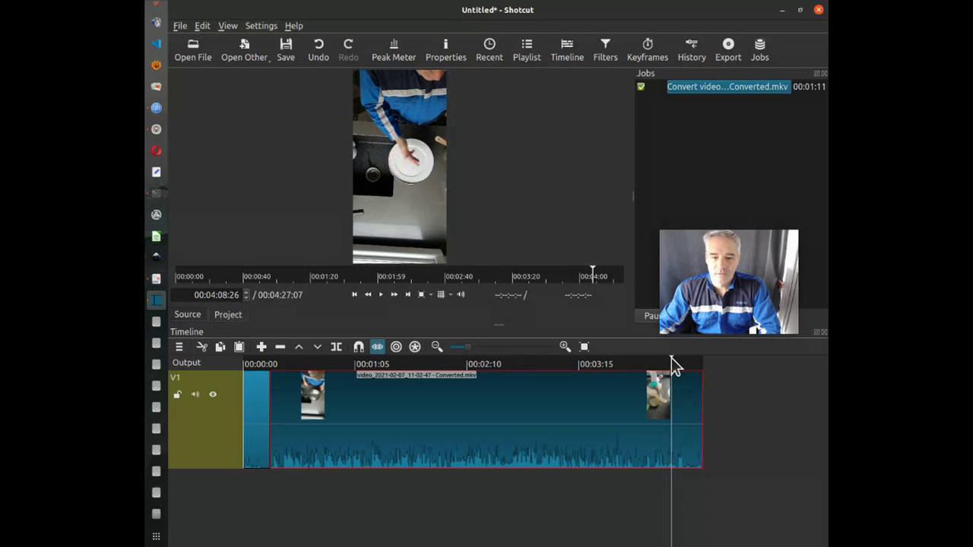
pyautogui.click(382, 295)
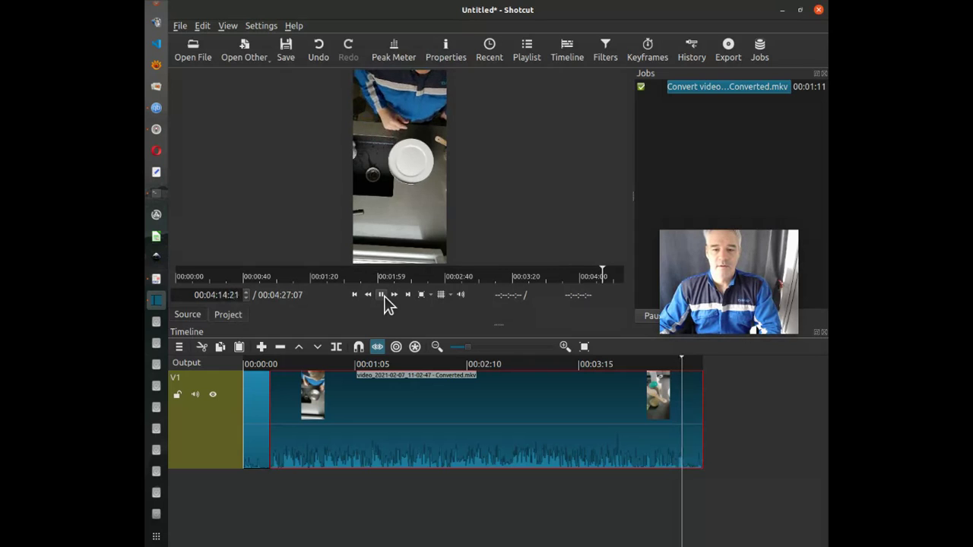
pyautogui.click(385, 297)
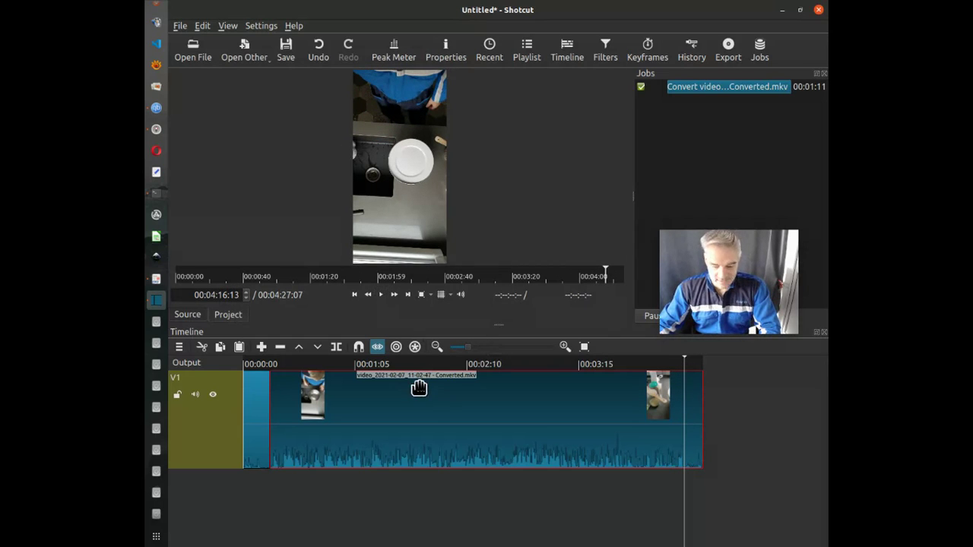
pyautogui.press('s')
pyautogui.click(498, 432)
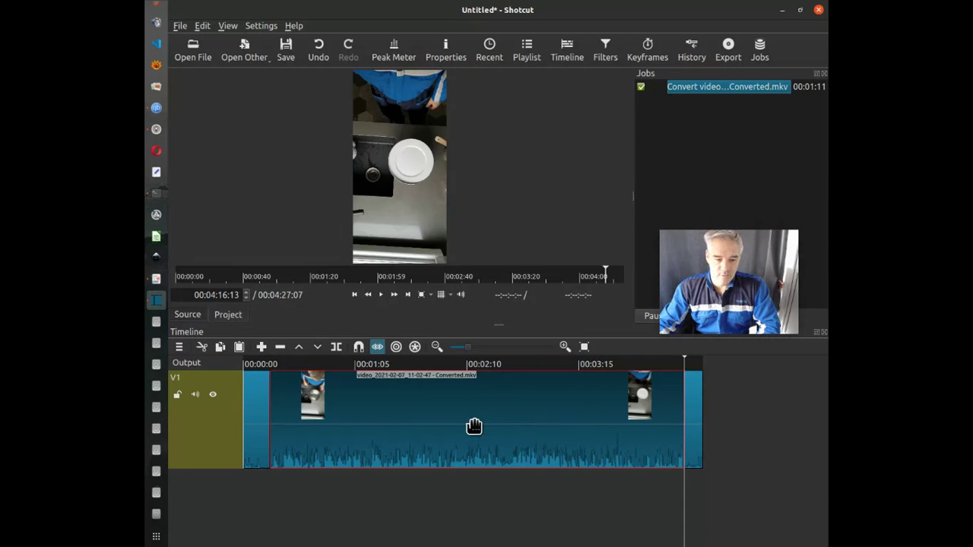
# - Show the Playlist panel and bring up the timeline clip's context menu
pyautogui.click(530, 51)
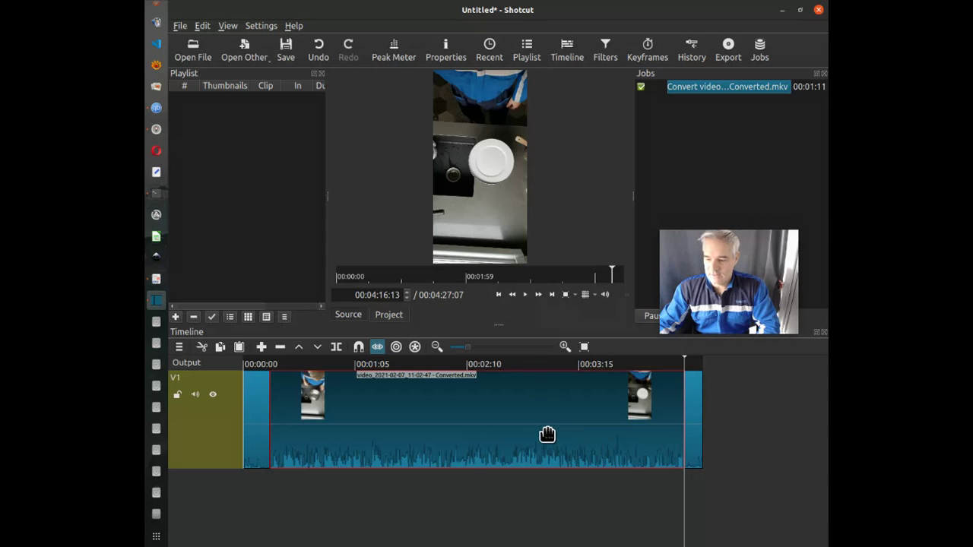
pyautogui.rightClick(428, 424)
# - Review the clip's Properties (932x1920, 30 fps) in a widened panel, then close it
pyautogui.click(471, 513)
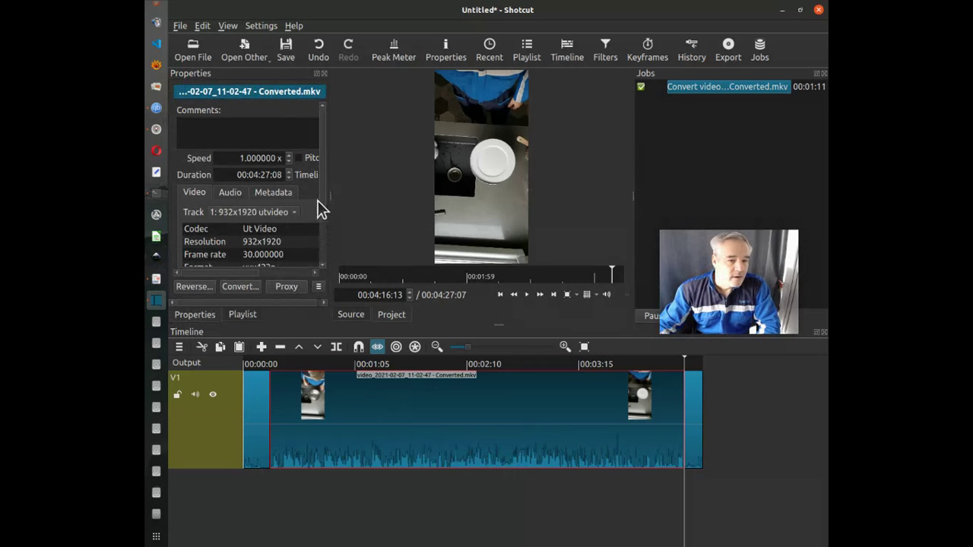
pyautogui.moveTo(330, 201); pyautogui.dragTo(462, 190)
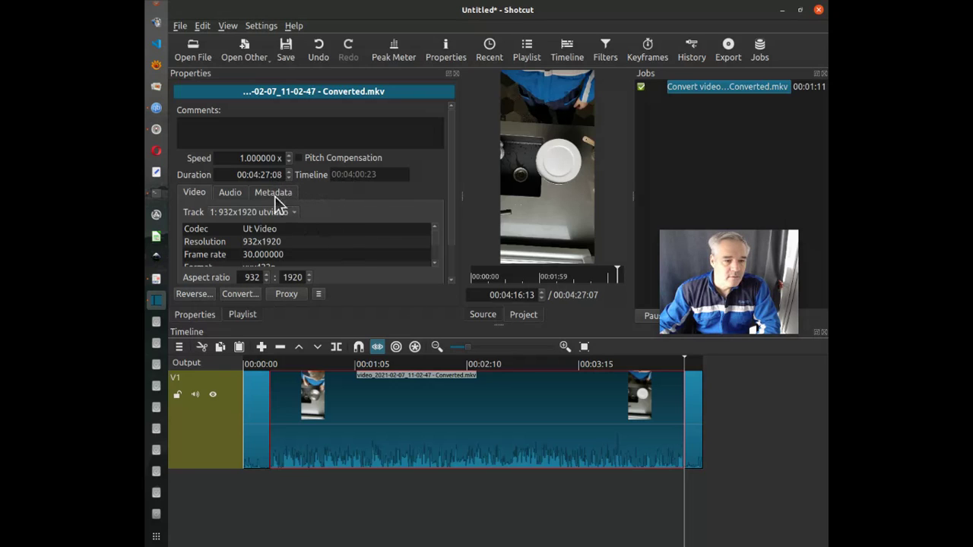
pyautogui.scroll(-4, 374, 232)
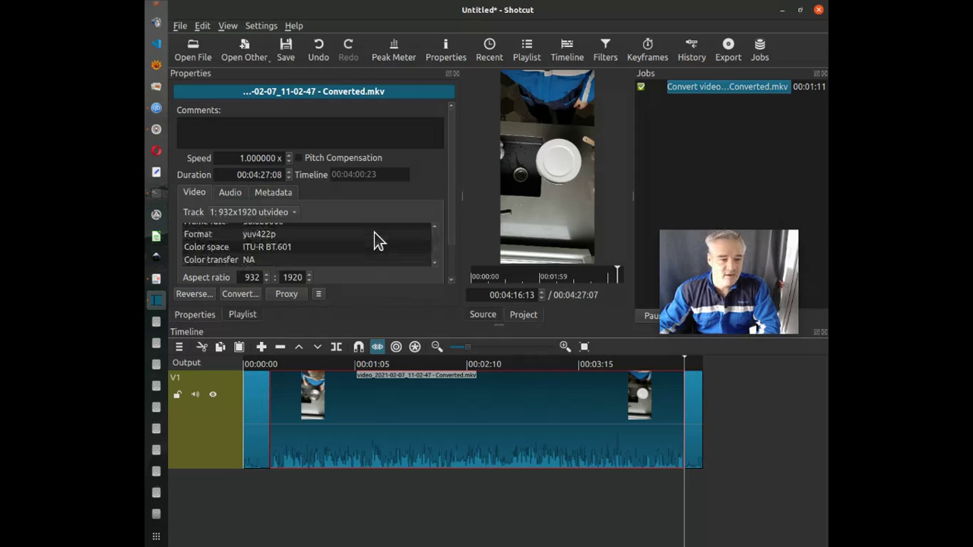
pyautogui.scroll(2, 374, 232)
pyautogui.scroll(2, 364, 233)
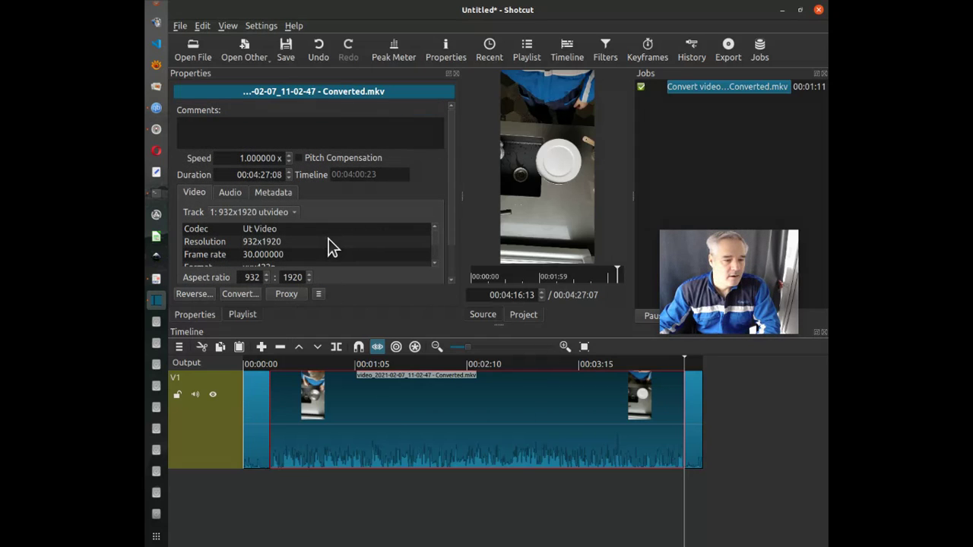
pyautogui.scroll(-3, 328, 239)
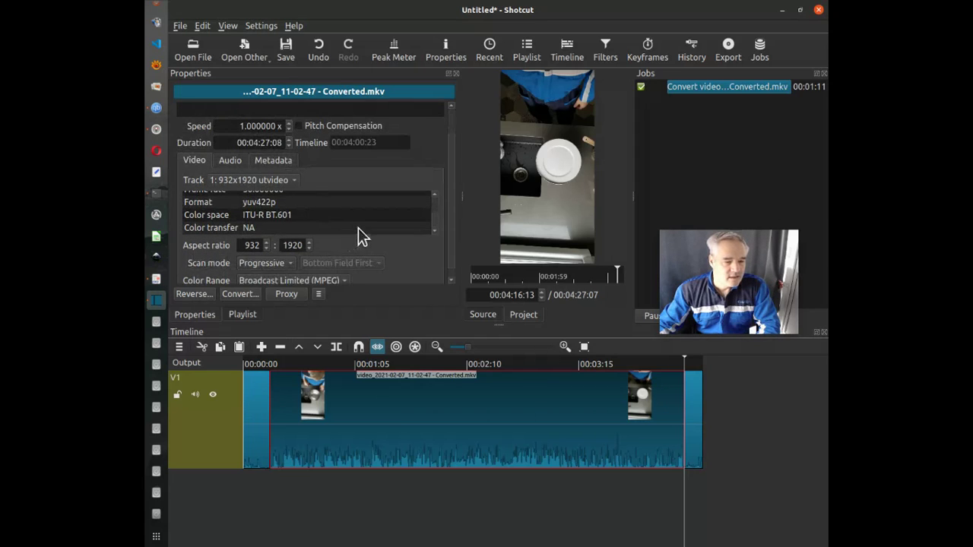
pyautogui.scroll(4, 358, 228)
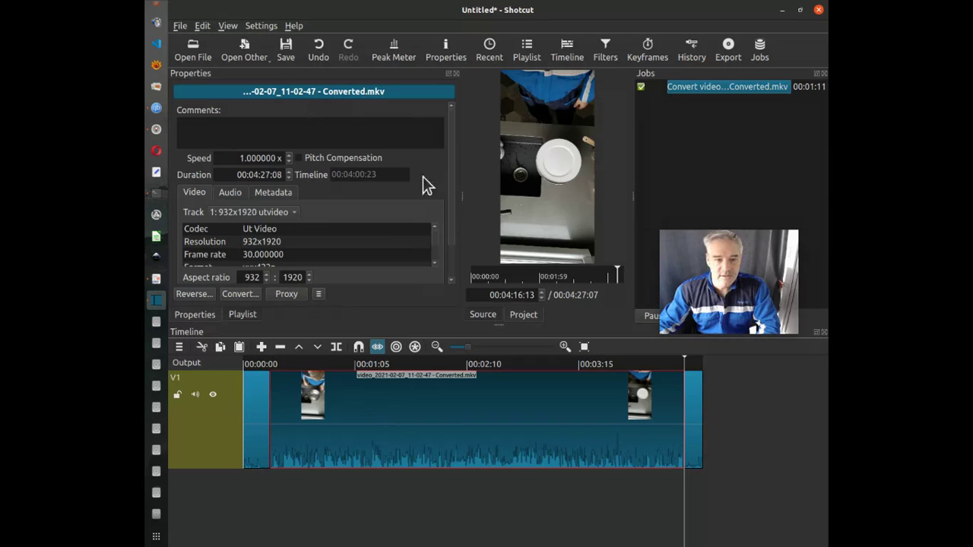
pyautogui.click(457, 73)
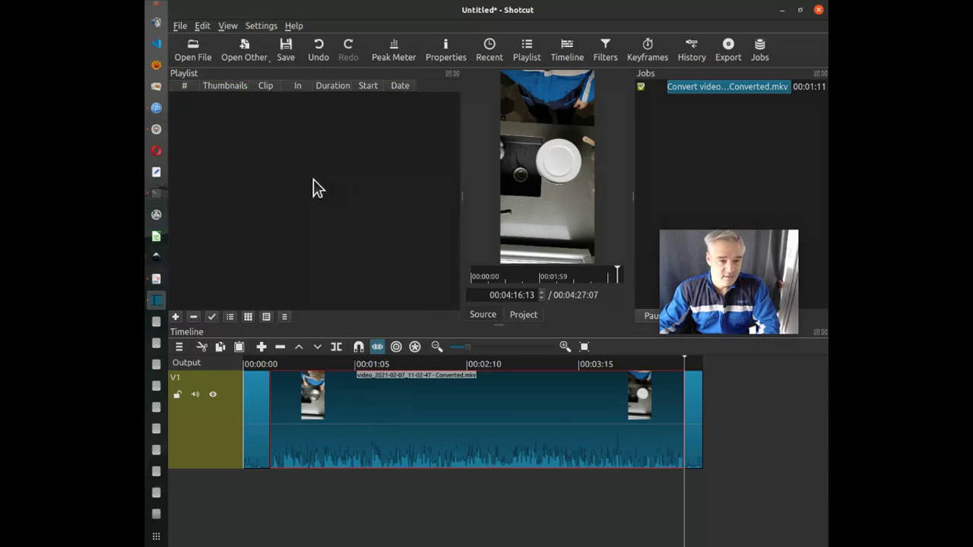
# - Add the trimmed Converted.mkv clip to the playlist, select it, close Jobs, and open Export
pyautogui.click(175, 317)
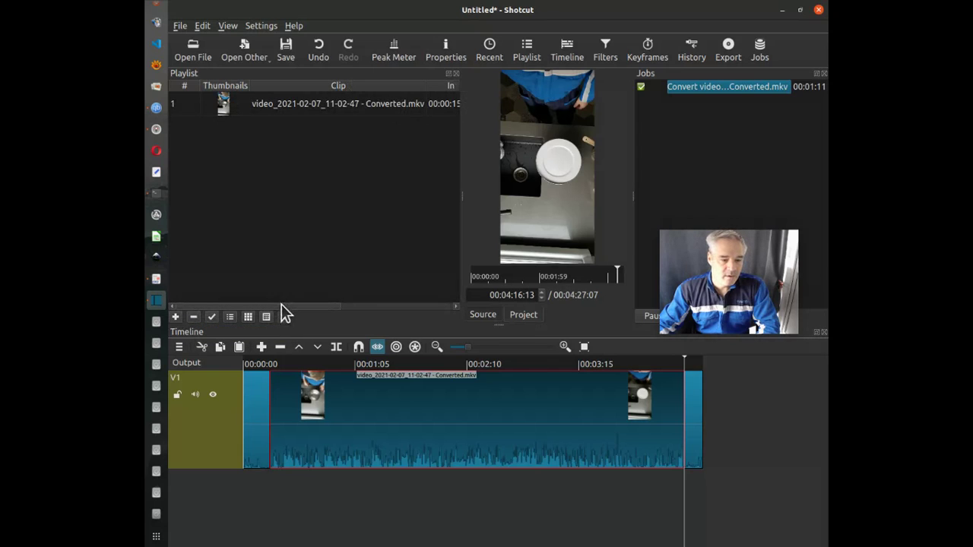
pyautogui.moveTo(281, 306); pyautogui.dragTo(396, 301)
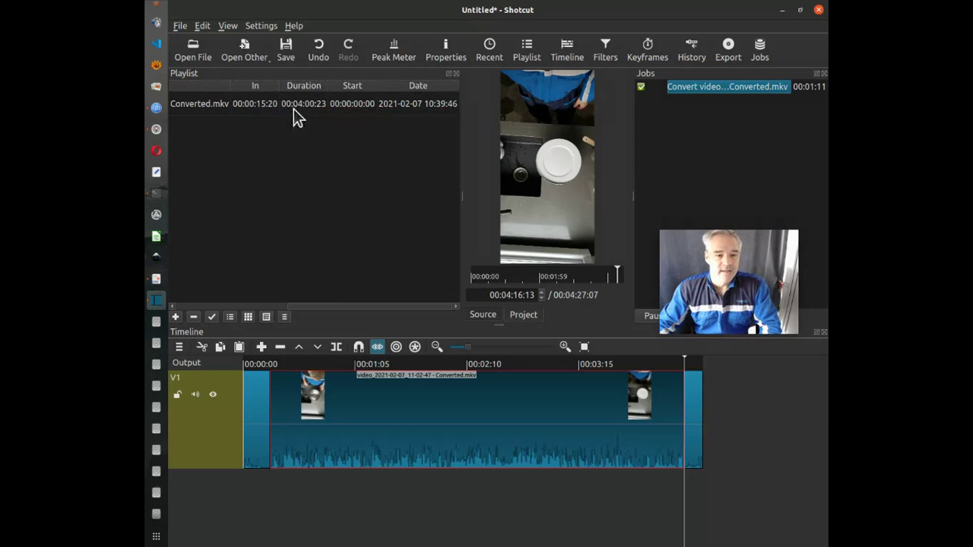
pyautogui.click(260, 109)
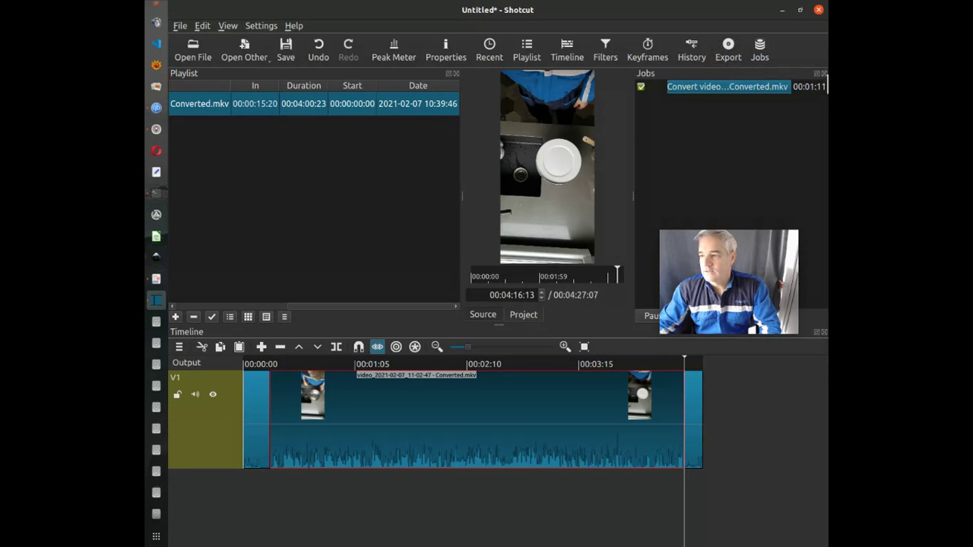
pyautogui.click(822, 74)
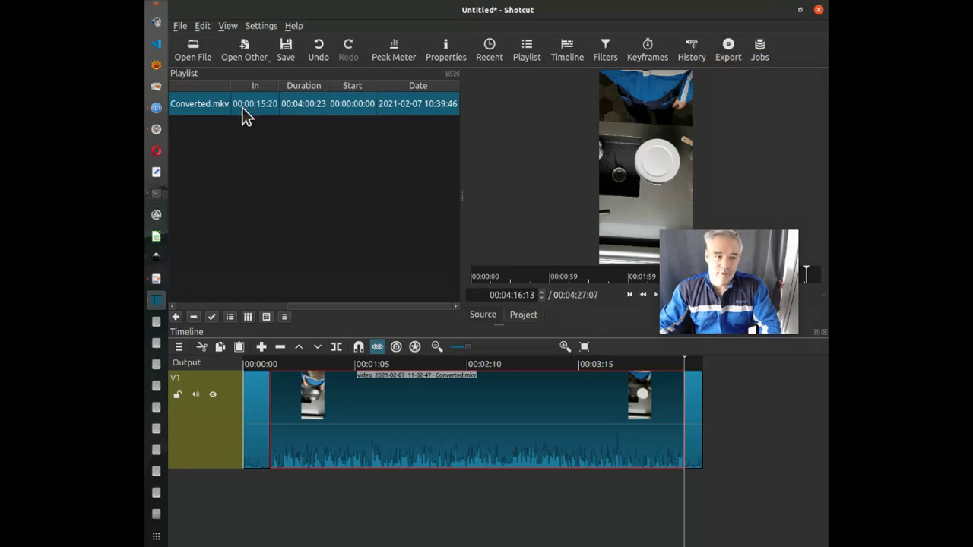
pyautogui.click(722, 51)
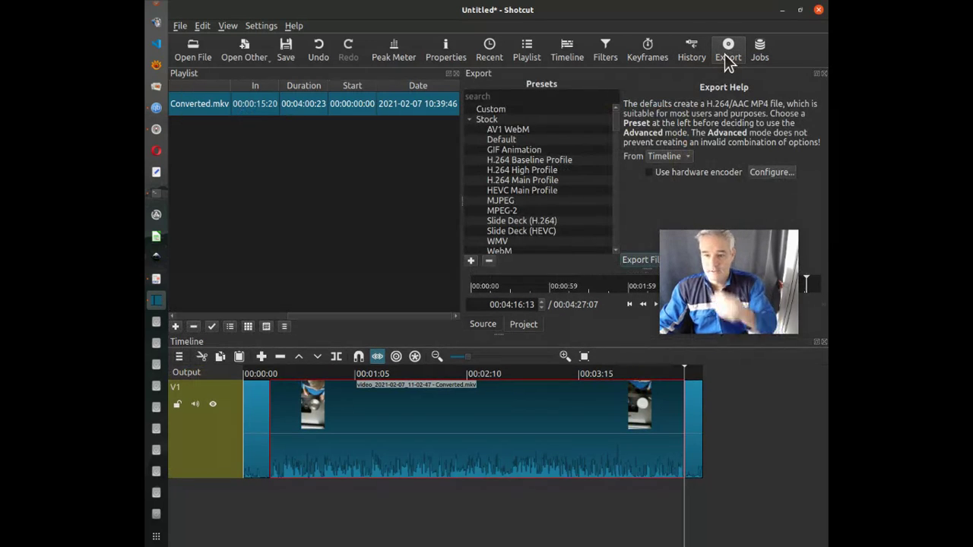
# - Choose the Stock > YouTube export preset and set the export source to Playlist
pyautogui.scroll(-3, 511, 201)
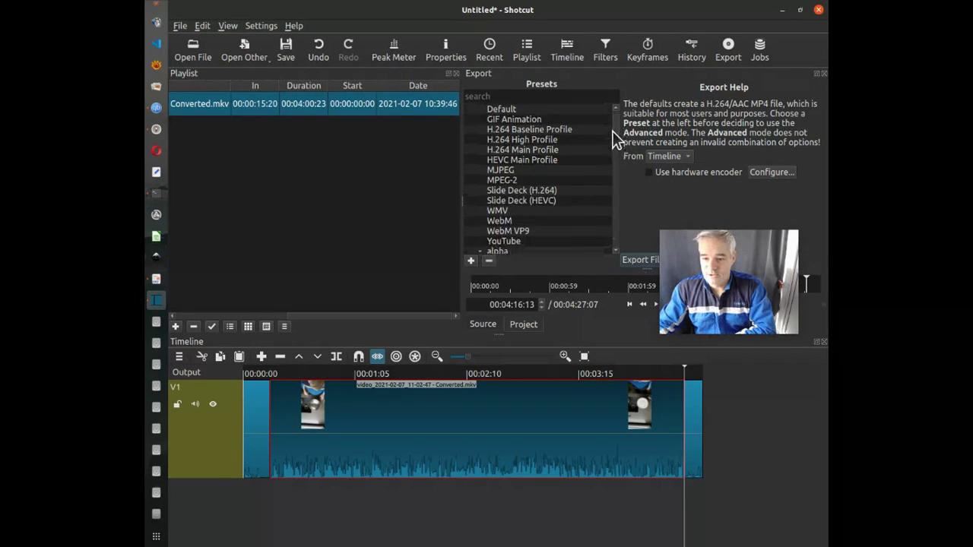
pyautogui.click(503, 202)
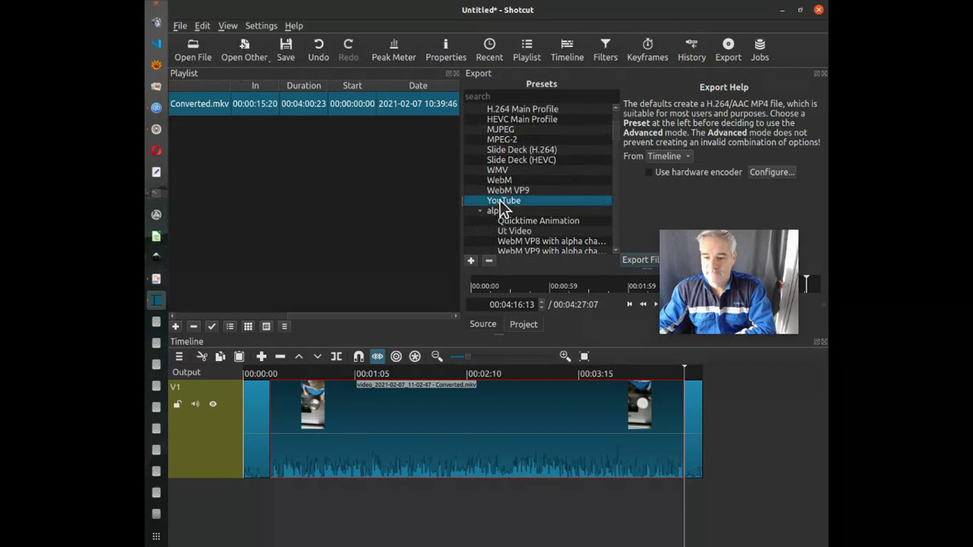
pyautogui.click(668, 155)
pyautogui.click(665, 173)
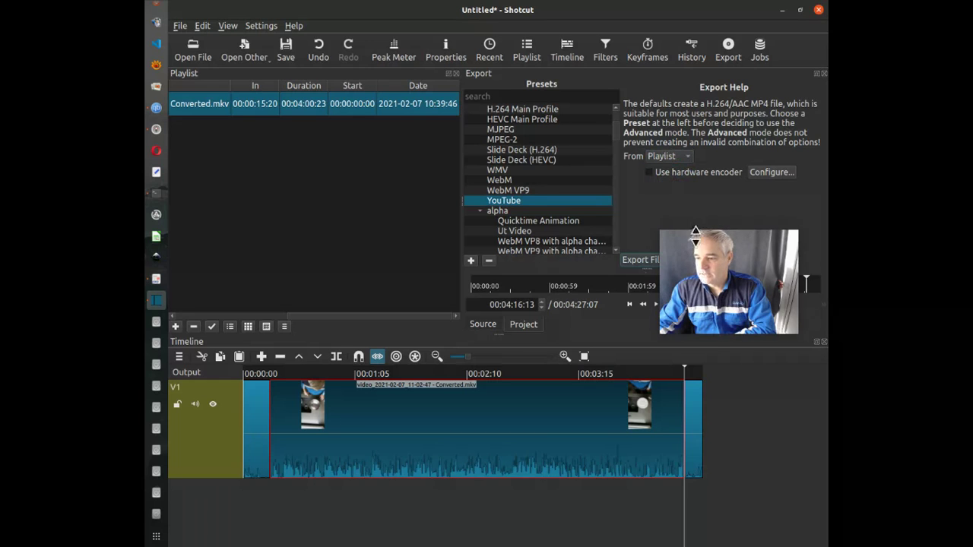
# - Export the playlist as a.mp4 on the Desktop and widen the Jobs panel to follow progress
pyautogui.click(642, 260)
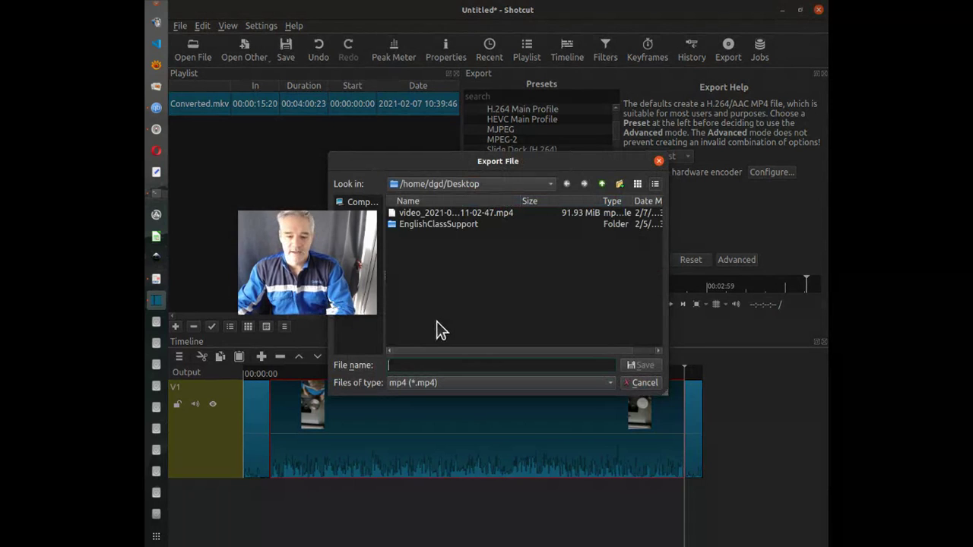
pyautogui.write('a')
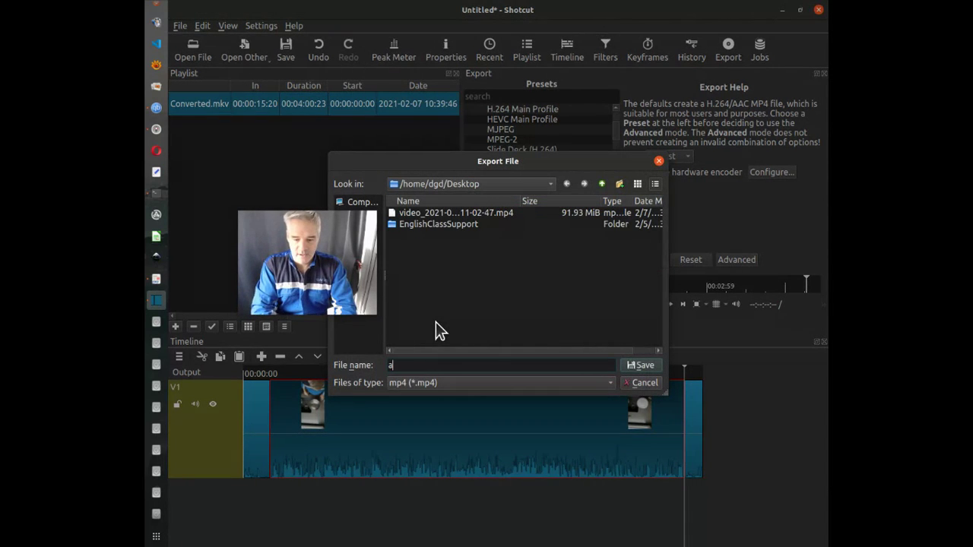
pyautogui.click(640, 366)
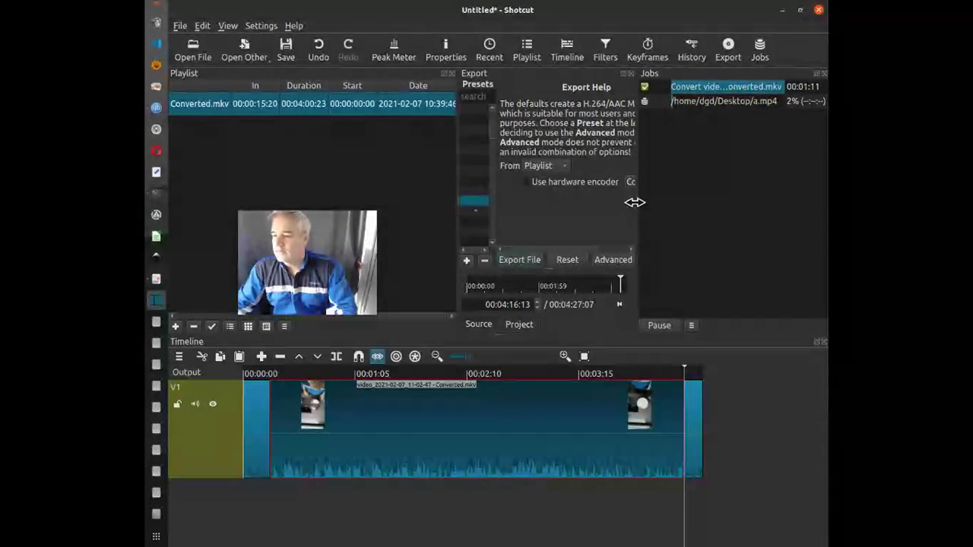
pyautogui.moveTo(635, 202); pyautogui.dragTo(541, 210)
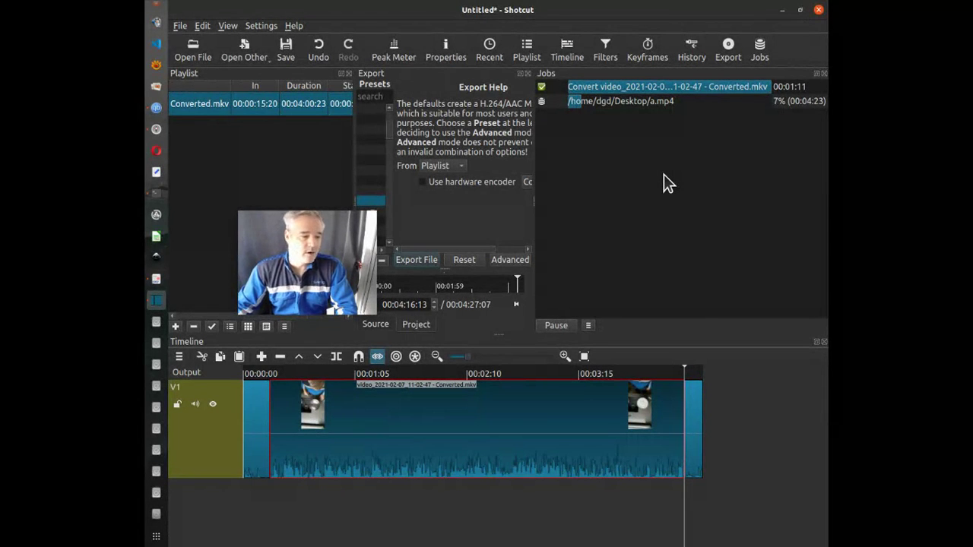
# - Open a second Terminal window and run bashtop in it
pyautogui.click(158, 195)
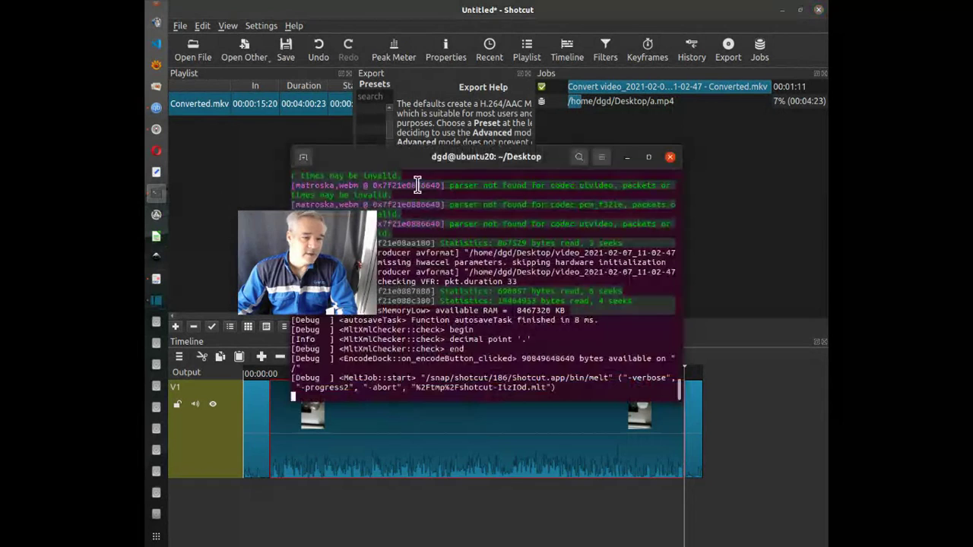
pyautogui.moveTo(487, 165); pyautogui.dragTo(515, 139)
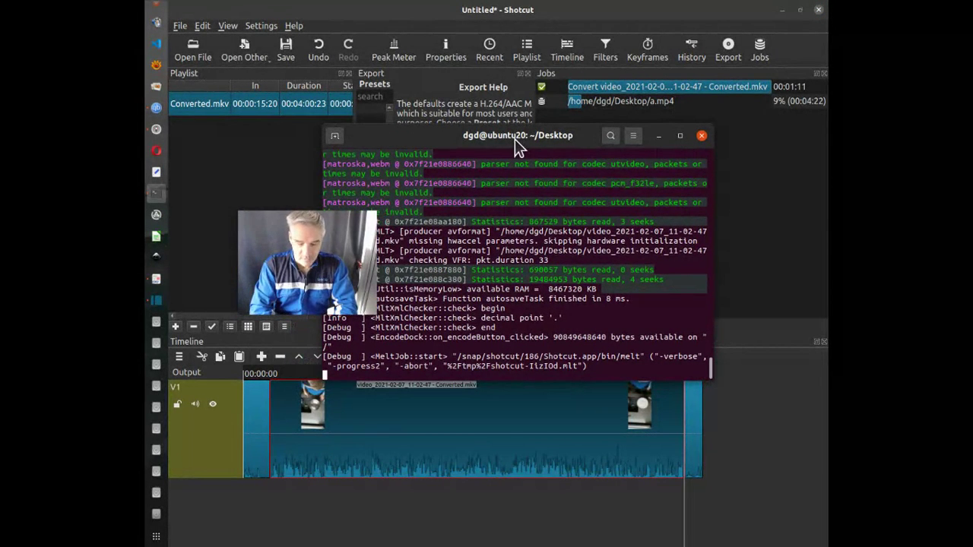
pyautogui.hotkey('ctrl', 'shift', 'n')
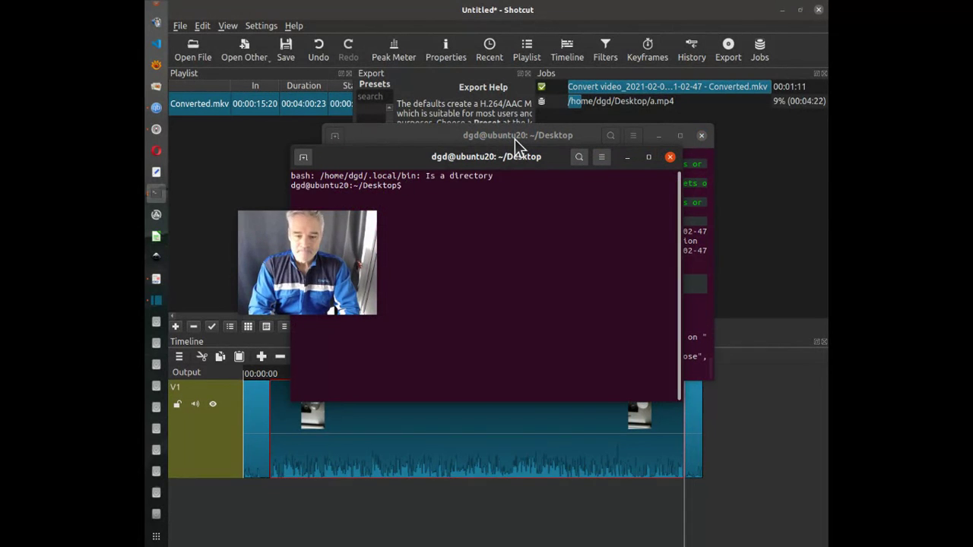
pyautogui.write('bashtop')
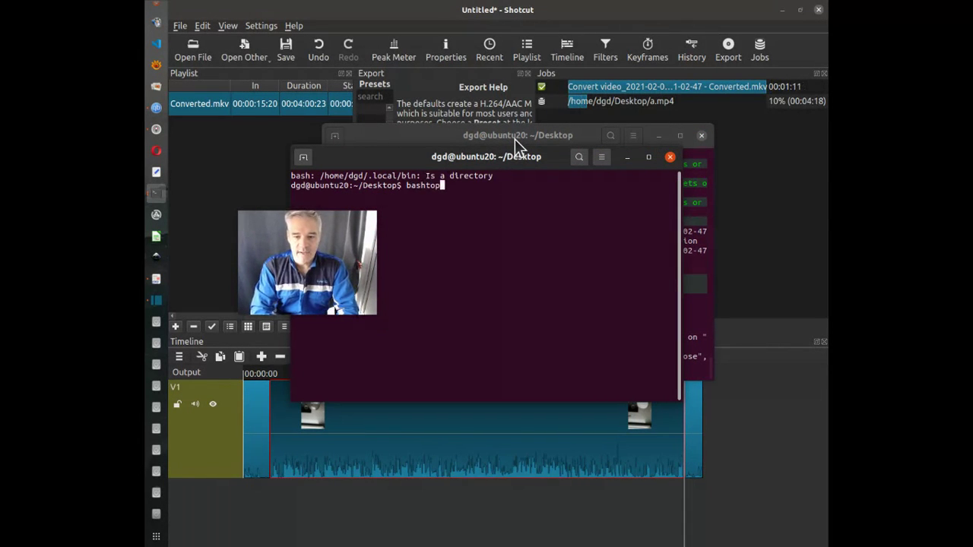
pyautogui.press('Return')
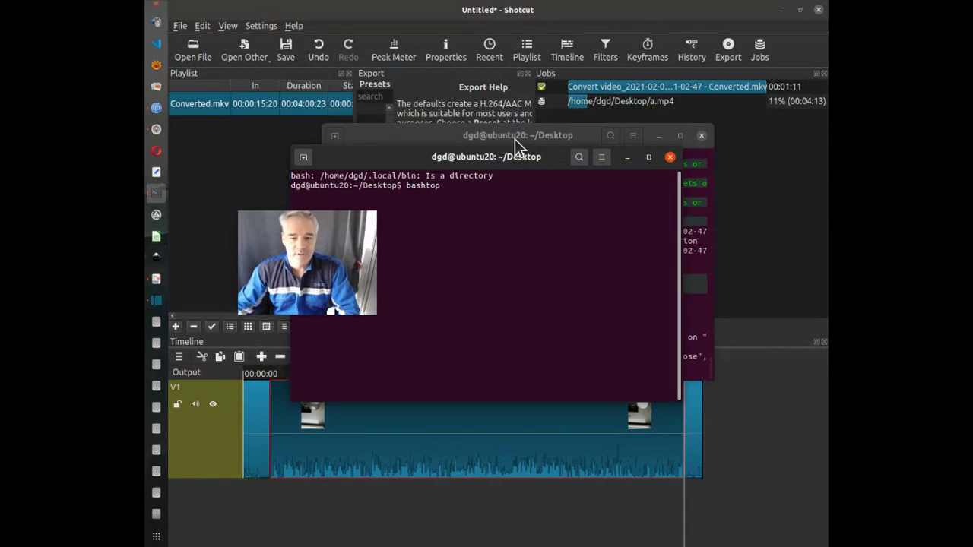
# - Maximize the BashTOP window to watch all four CPU cores and melt's load during the export
pyautogui.click(649, 158)
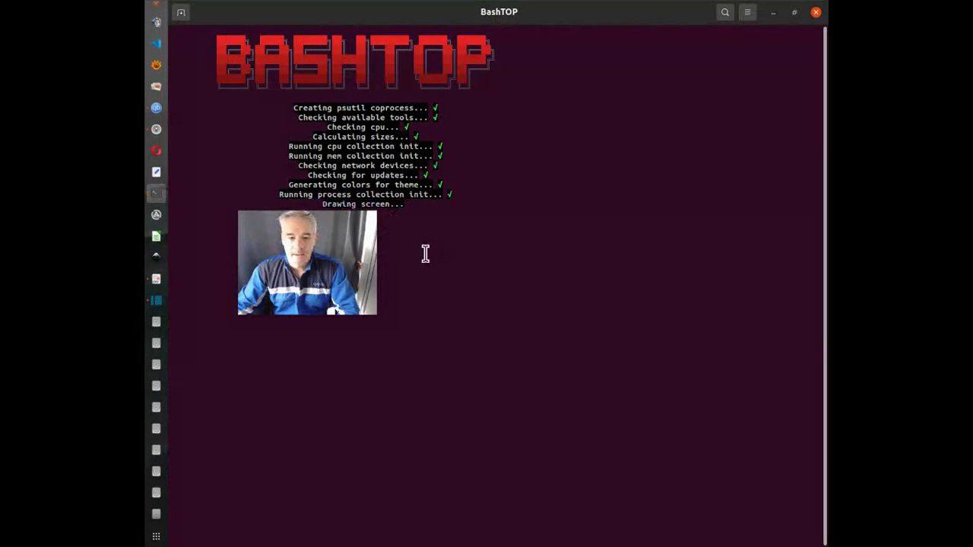
pyautogui.moveTo(381, 271); pyautogui.dragTo(719, 182)
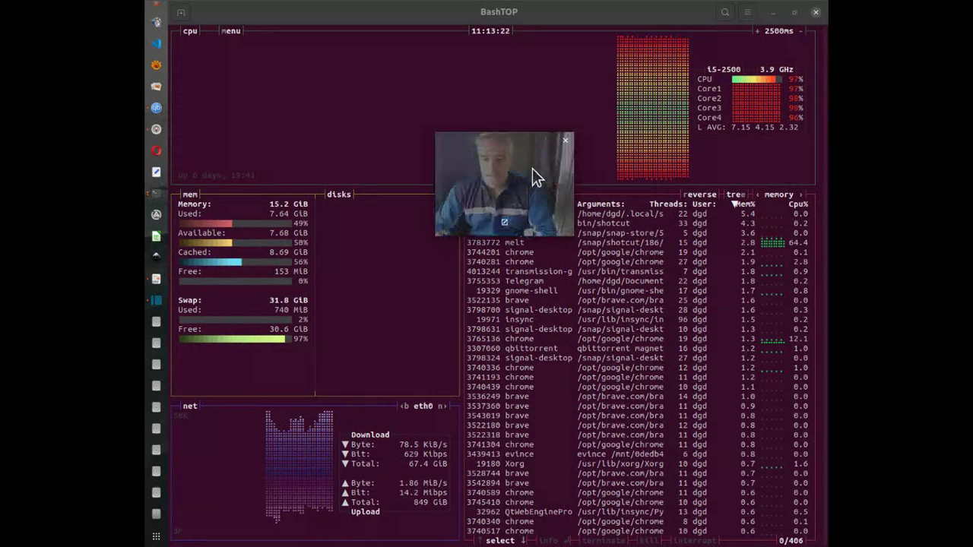
# - Return to Shotcut and open Help > About Shotcut to see version 21.01.29
pyautogui.click(158, 302)
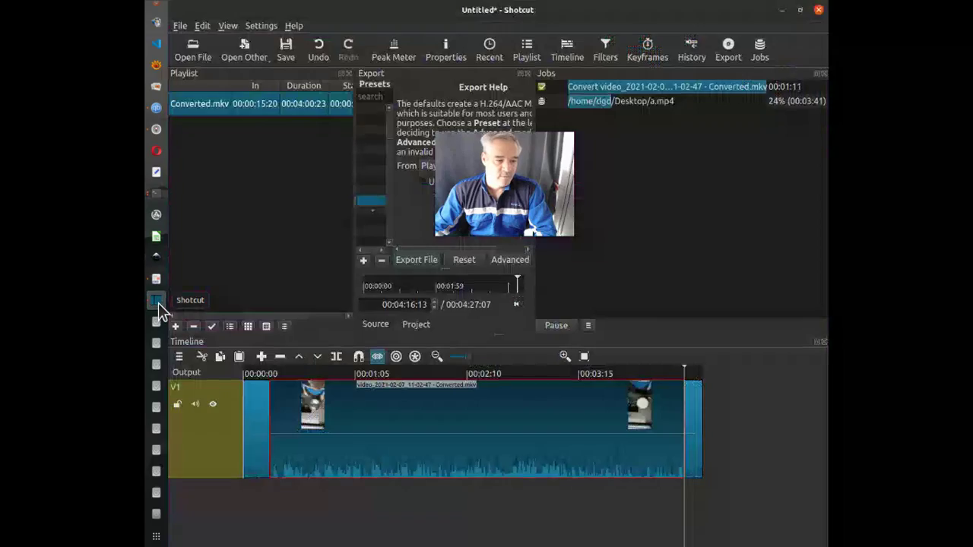
pyautogui.click(294, 27)
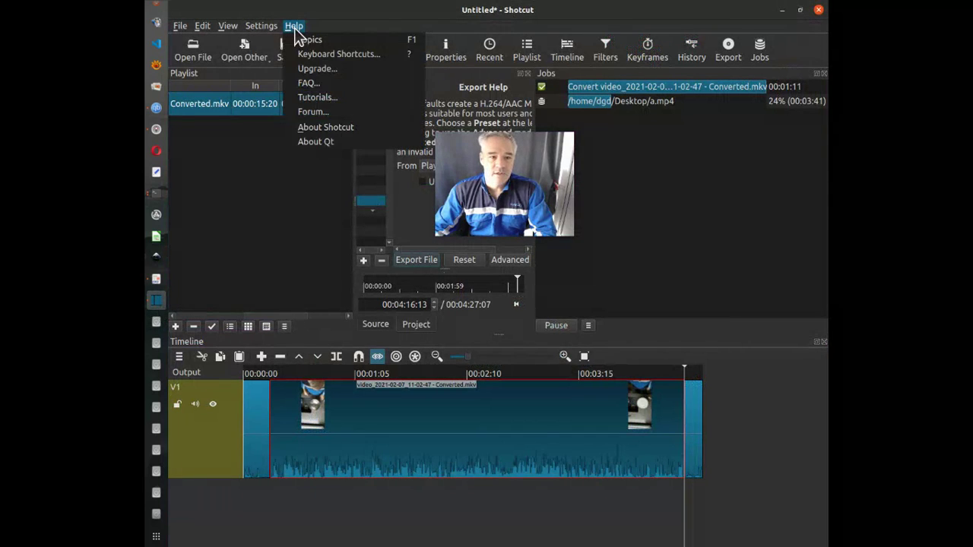
pyautogui.click(326, 128)
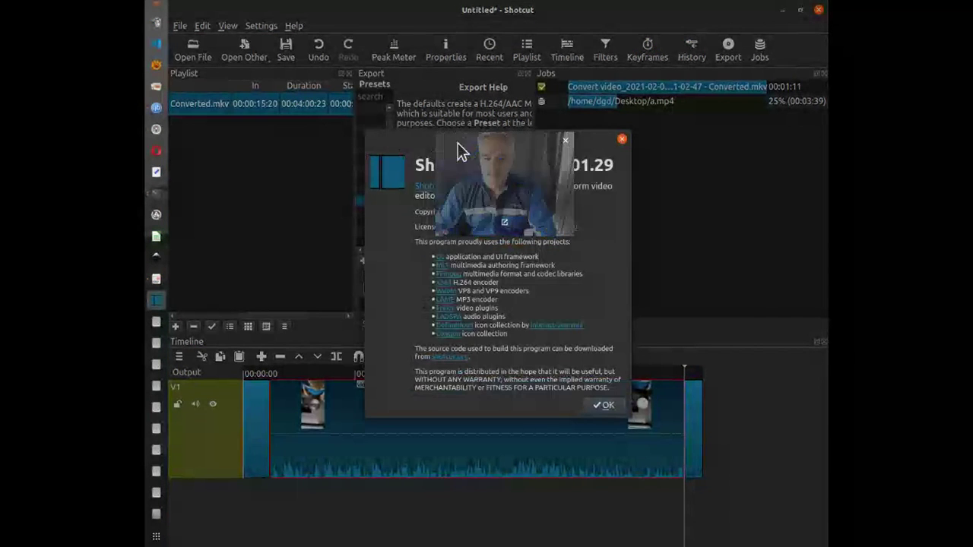